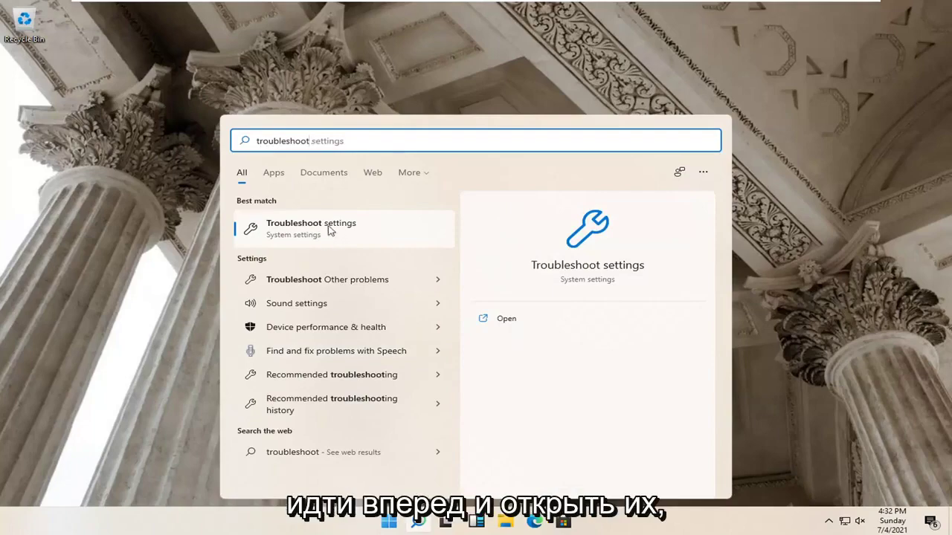
# Step: Start the Bluetooth troubleshooter from Troubleshoot > Additional troubleshooters
pyautogui.click(343, 238)
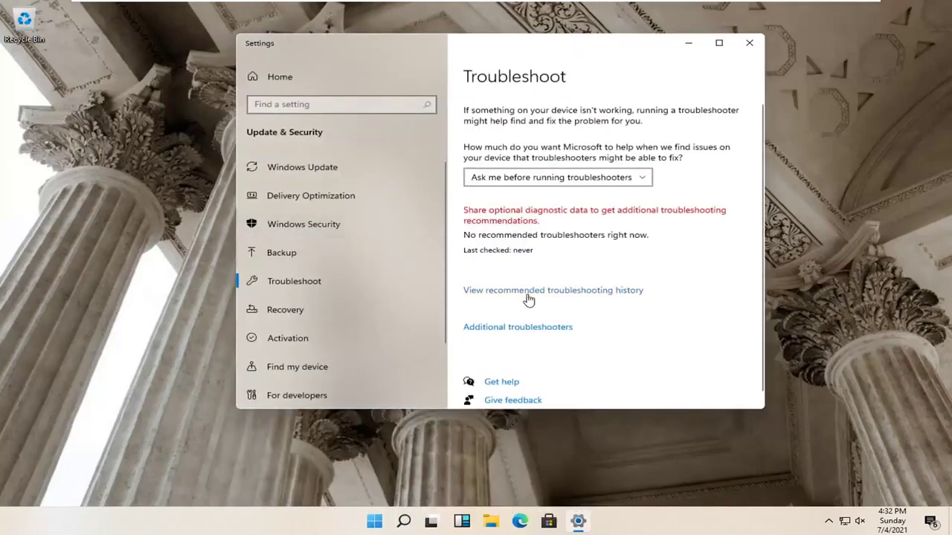
pyautogui.click(551, 332)
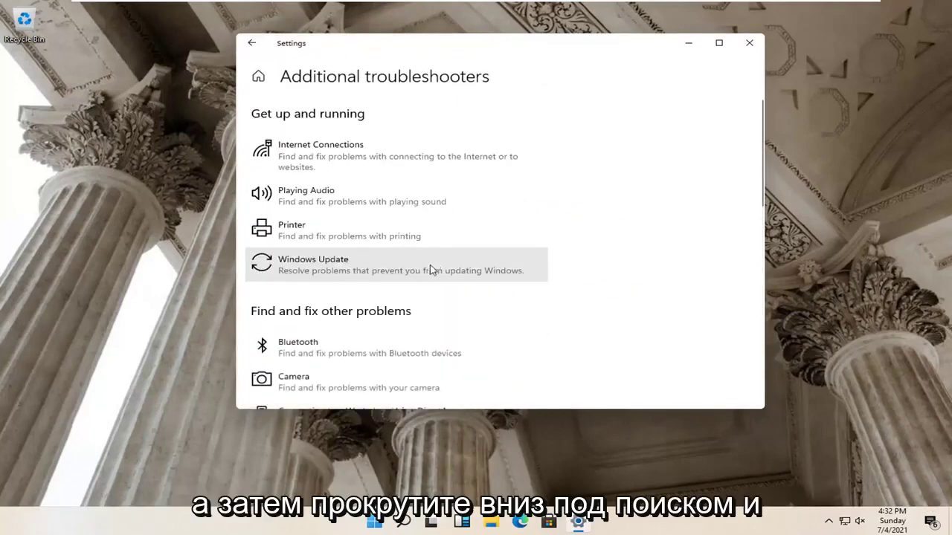
pyautogui.scroll(-1, 386, 272)
pyautogui.scroll(-1, 325, 269)
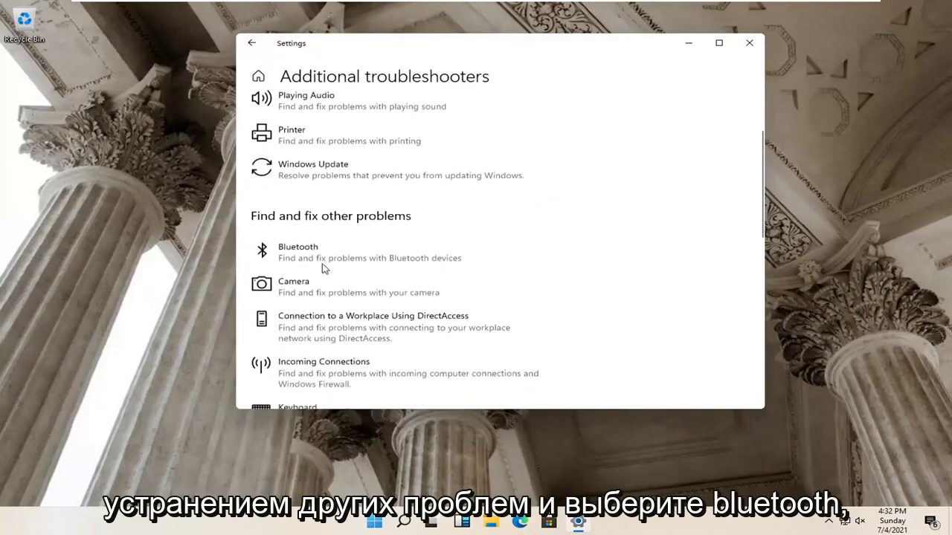
pyautogui.click(310, 260)
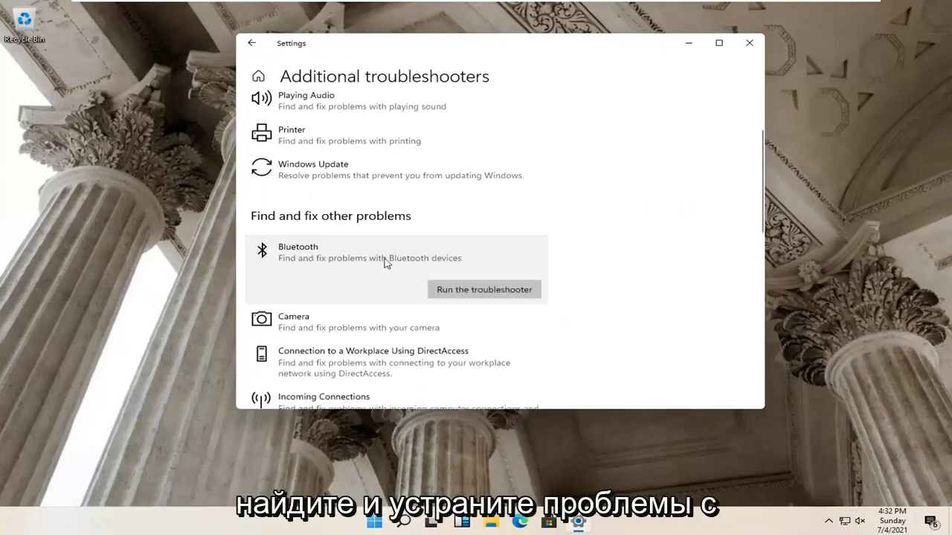
pyautogui.click(459, 290)
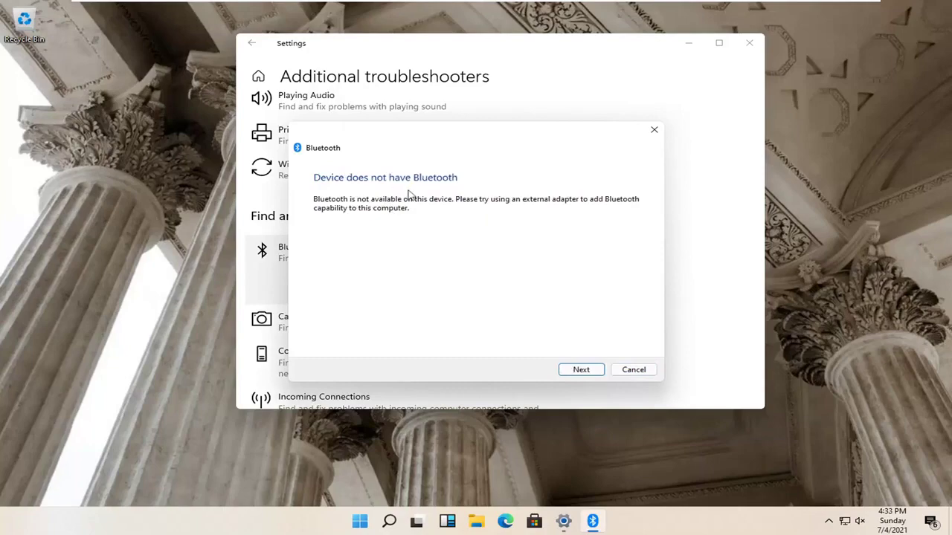
# Step: Dismiss the no-Bluetooth result, close the troubleshooter, and close Settings
pyautogui.click(572, 370)
pyautogui.click(629, 368)
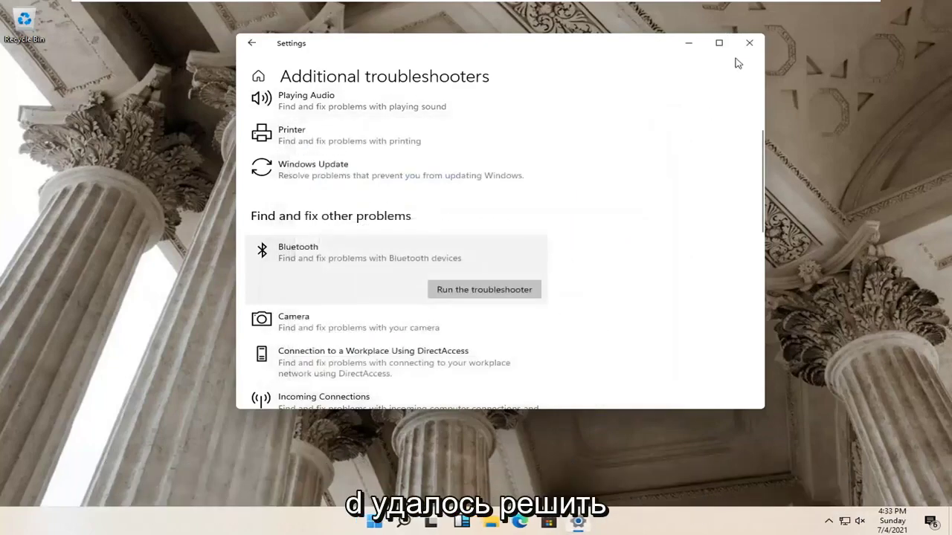
pyautogui.click(749, 43)
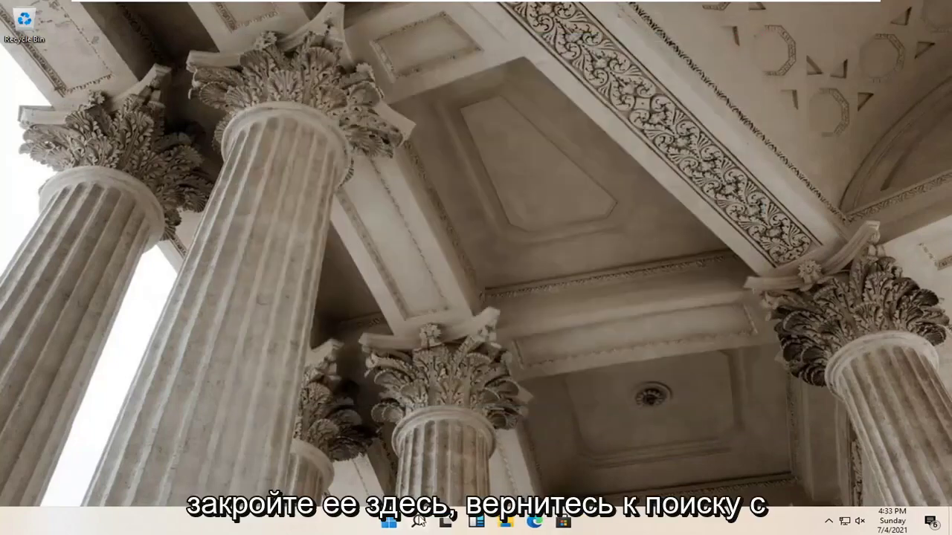
# Step: Launch the Services app by searching 'services'
pyautogui.click(419, 520)
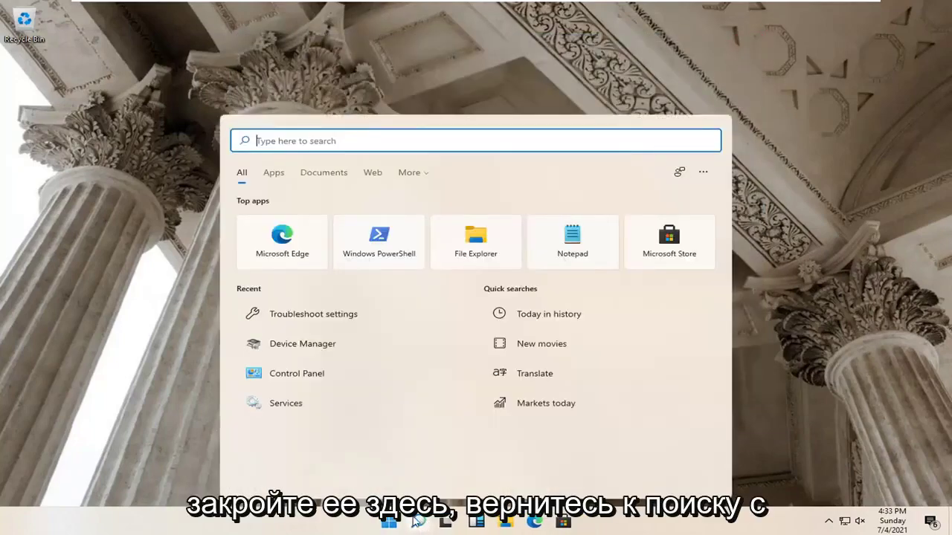
pyautogui.write('services')
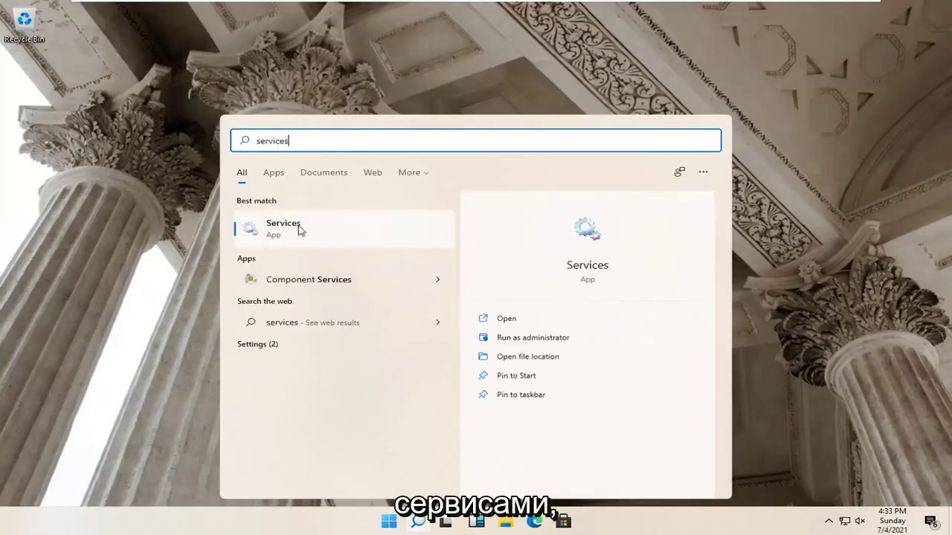
pyautogui.click(300, 230)
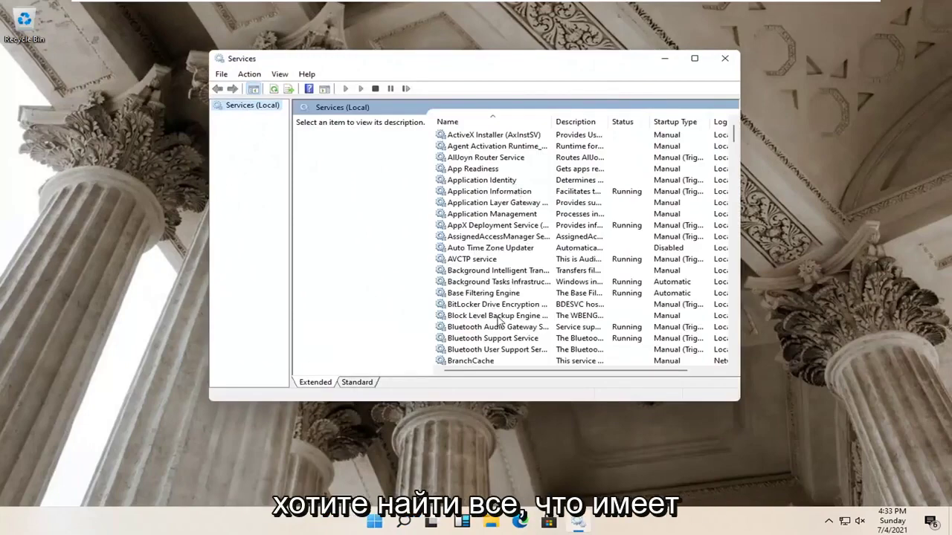
pyautogui.scroll(-1, 482, 327)
# Step: Inspect the Bluetooth Audio Gateway and Bluetooth Support Service properties without changes
pyautogui.click(476, 305)
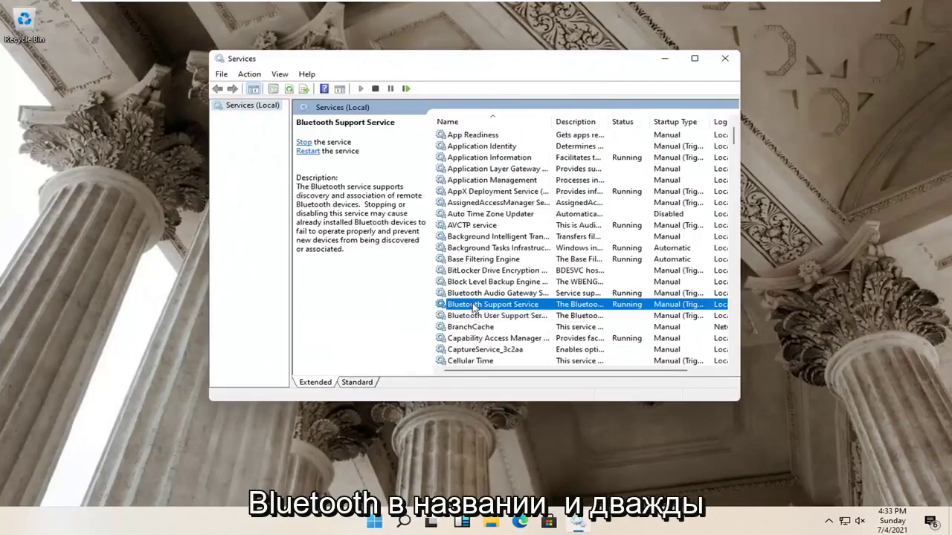
pyautogui.doubleClick(476, 294)
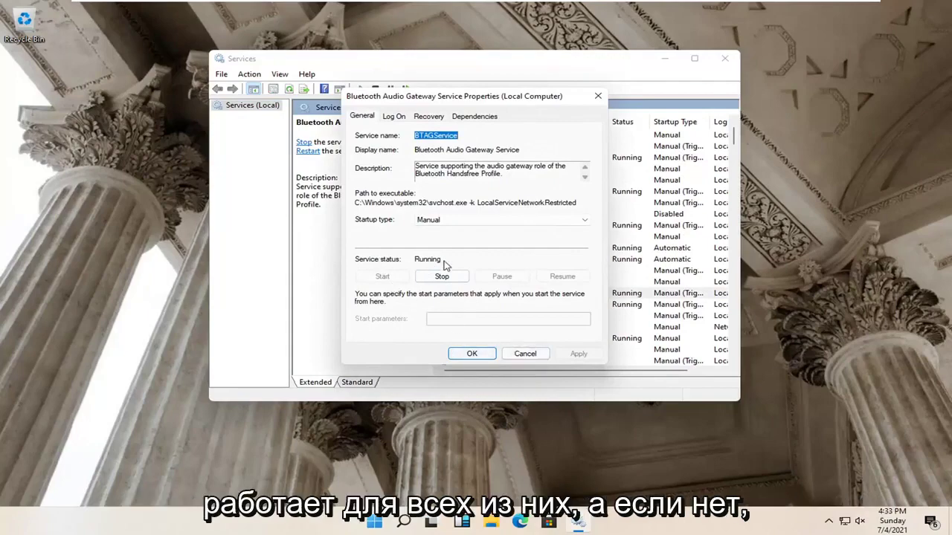
pyautogui.click(468, 354)
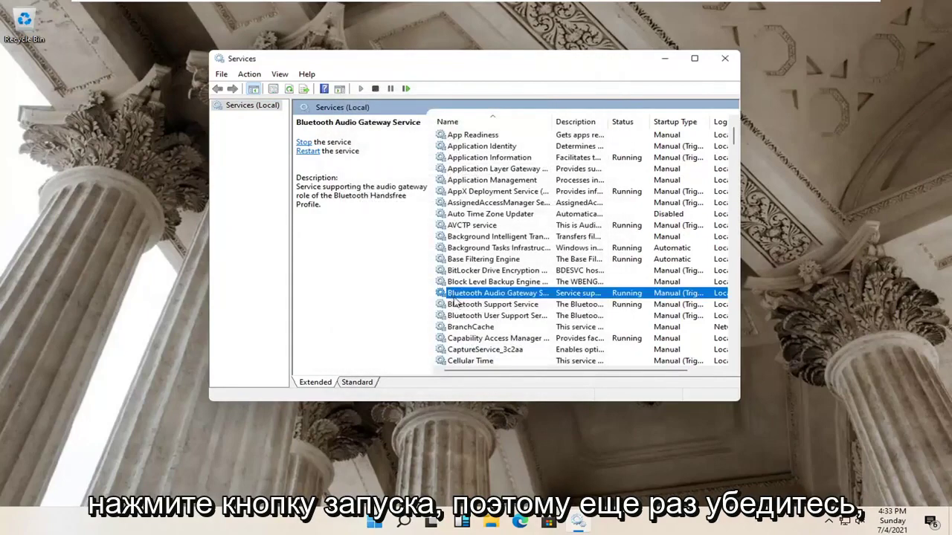
pyautogui.click(457, 305)
pyautogui.doubleClick(457, 305)
pyautogui.click(468, 354)
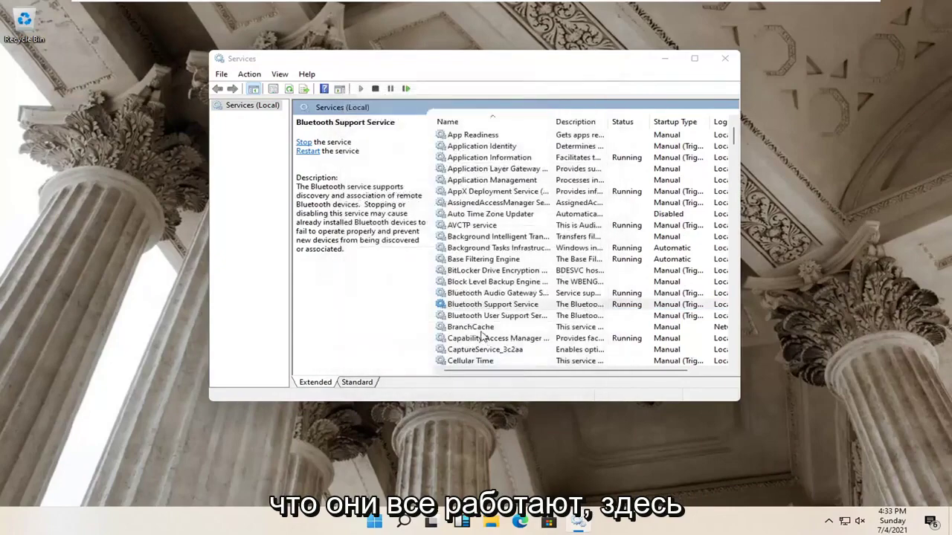
# Step: Start the stopped Bluetooth User Support Service, then close Services
pyautogui.doubleClick(474, 317)
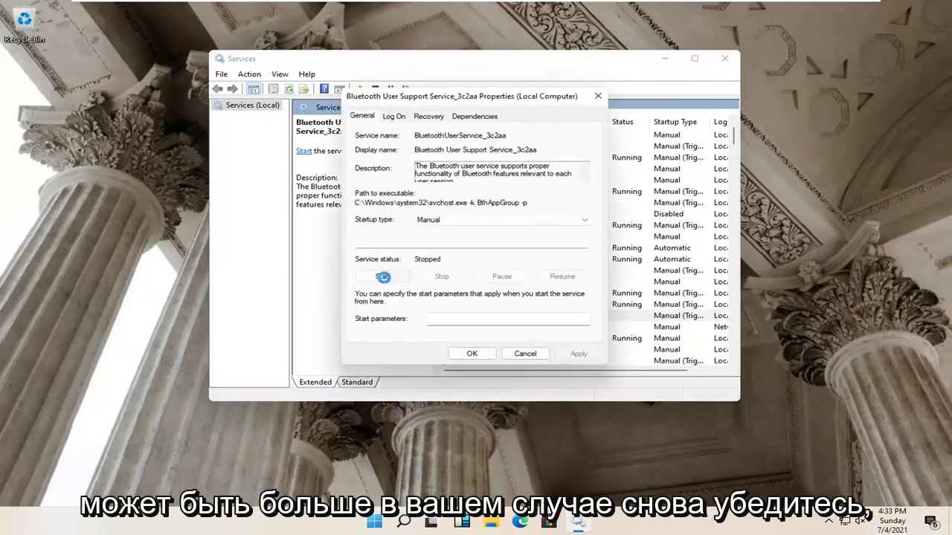
pyautogui.click(382, 275)
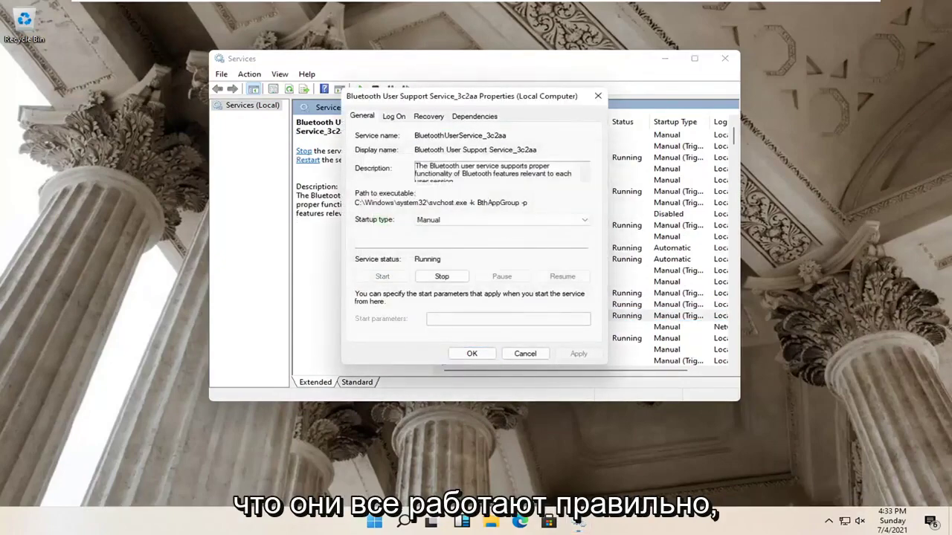
pyautogui.click(478, 352)
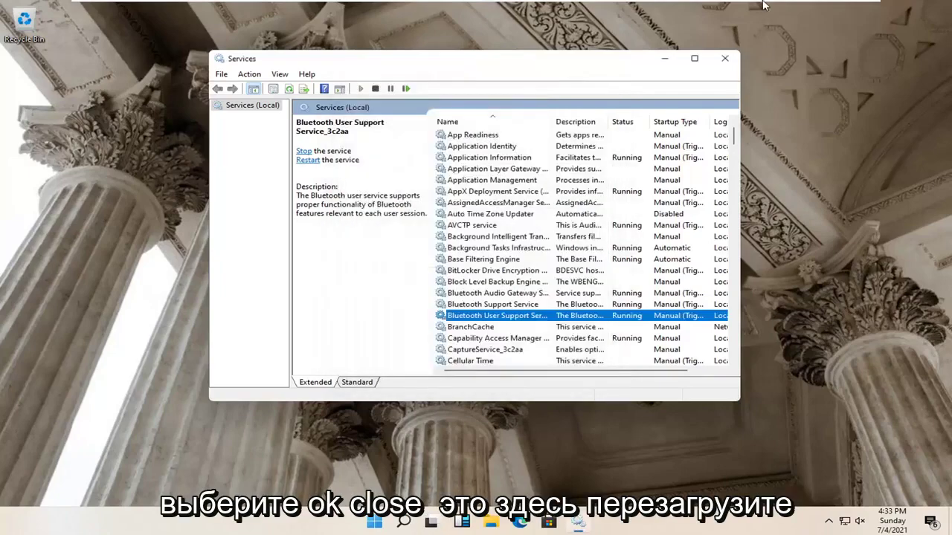
pyautogui.click(725, 58)
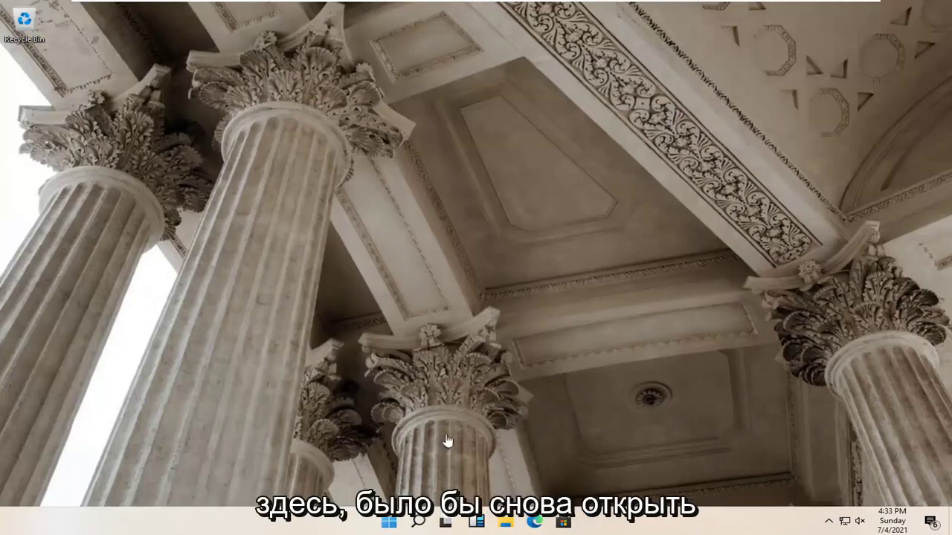
# Step: Open Device Manager via a 'device man' search and centre its window
pyautogui.click(419, 522)
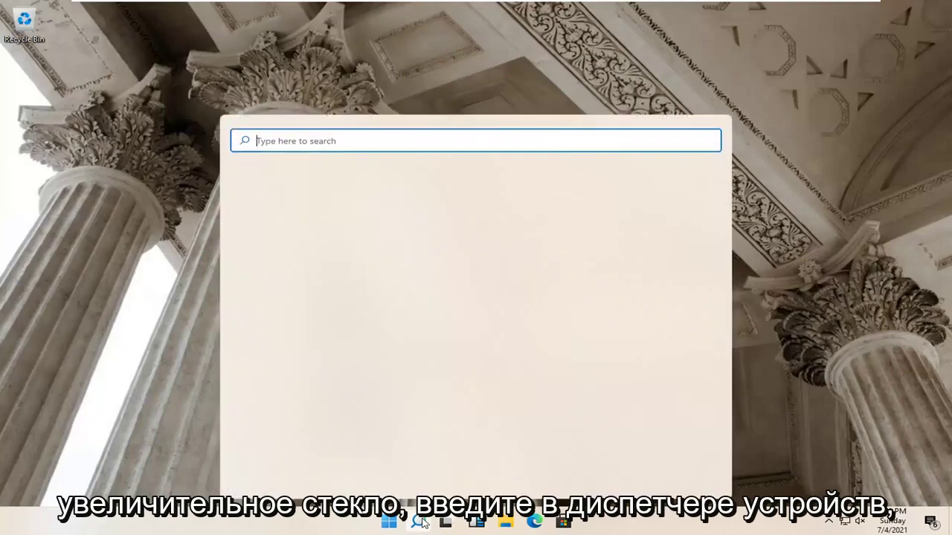
pyautogui.write('device man')
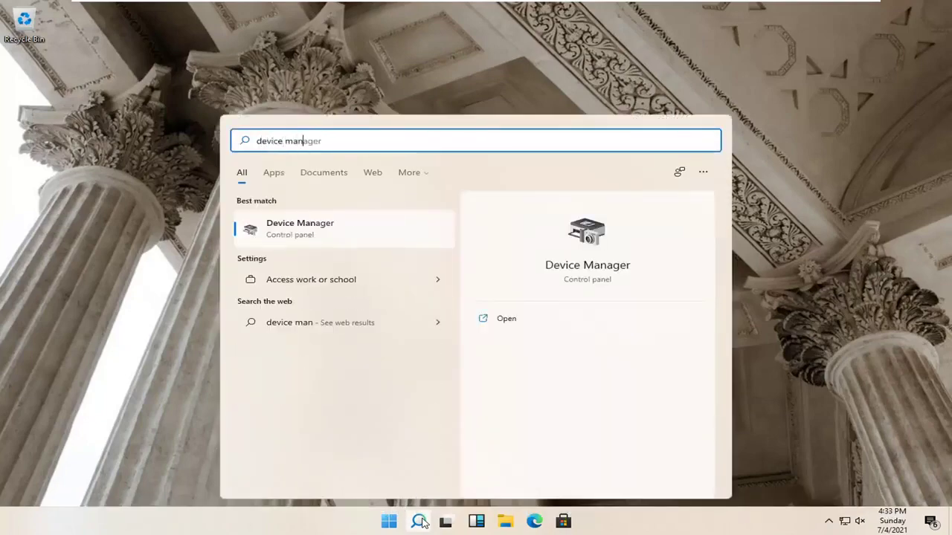
pyautogui.click(333, 233)
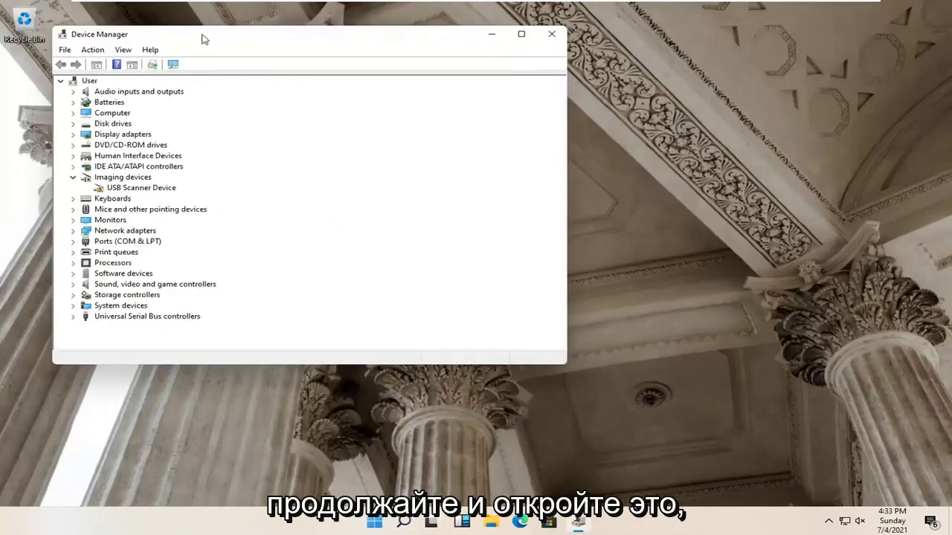
pyautogui.moveTo(204, 37); pyautogui.dragTo(371, 50)
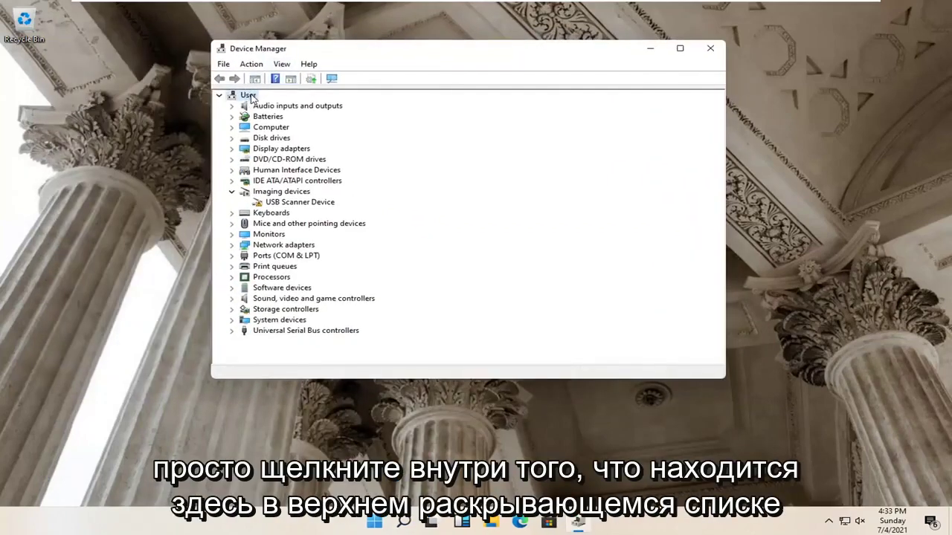
pyautogui.doubleClick(233, 96)
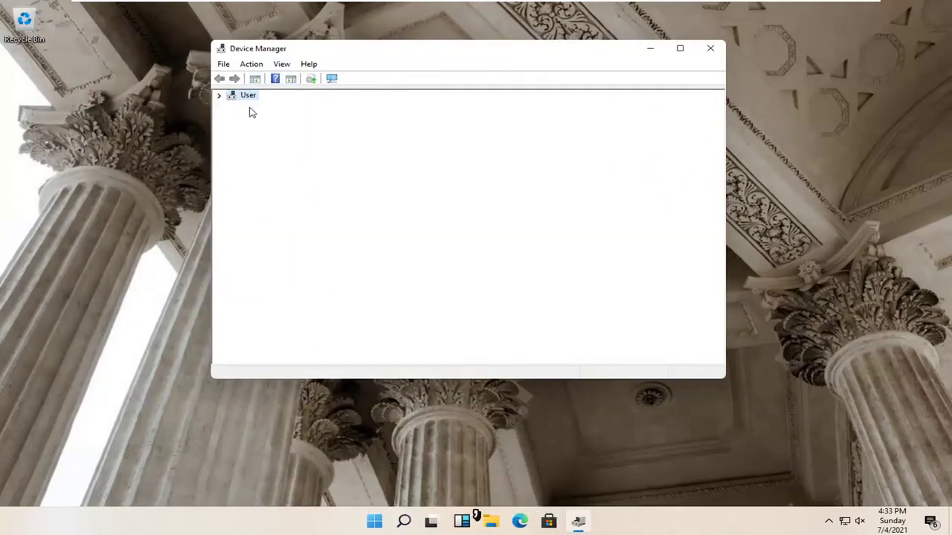
pyautogui.doubleClick(237, 98)
# Step: Run Scan for hardware changes from Device Manager's Action menu
pyautogui.click(251, 65)
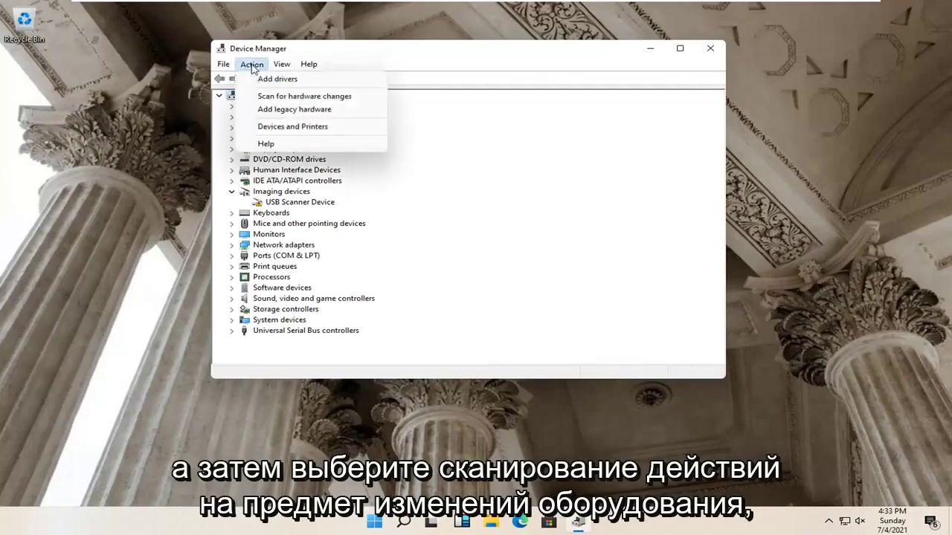
pyautogui.click(323, 99)
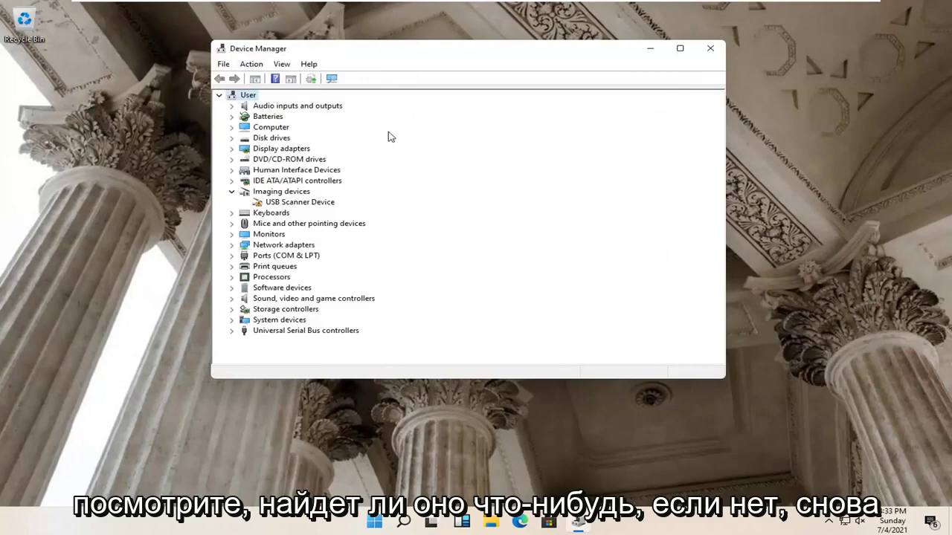
pyautogui.click(250, 65)
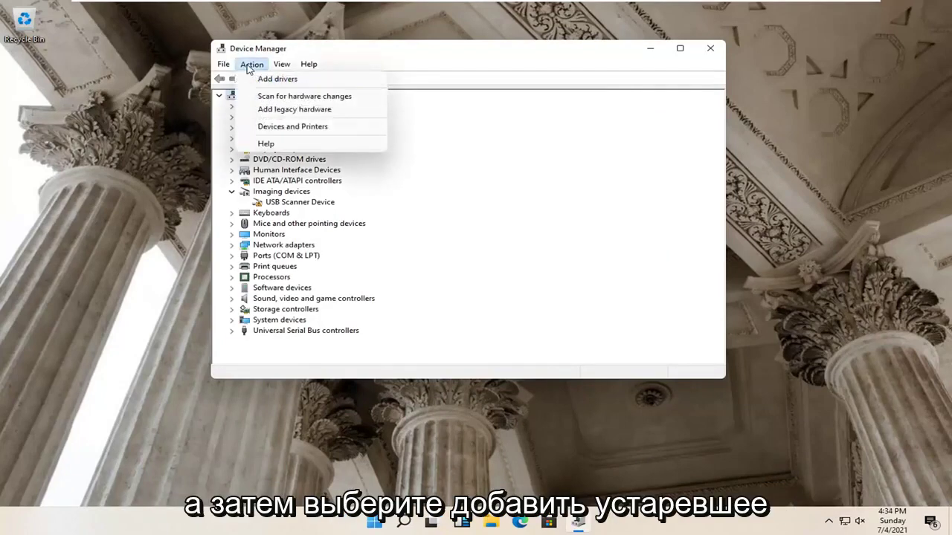
# Step: Add legacy hardware manually, choosing Network adapters as the hardware type
pyautogui.click(283, 111)
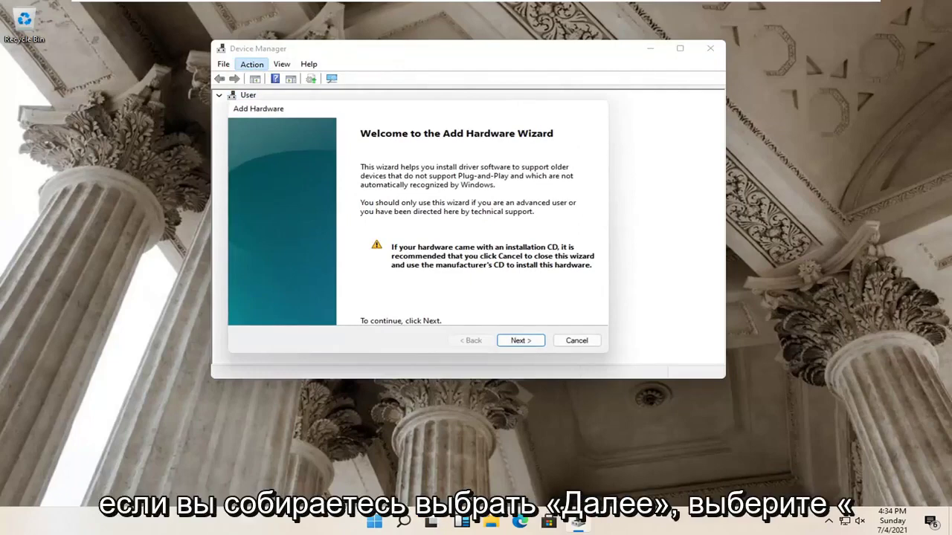
pyautogui.click(521, 342)
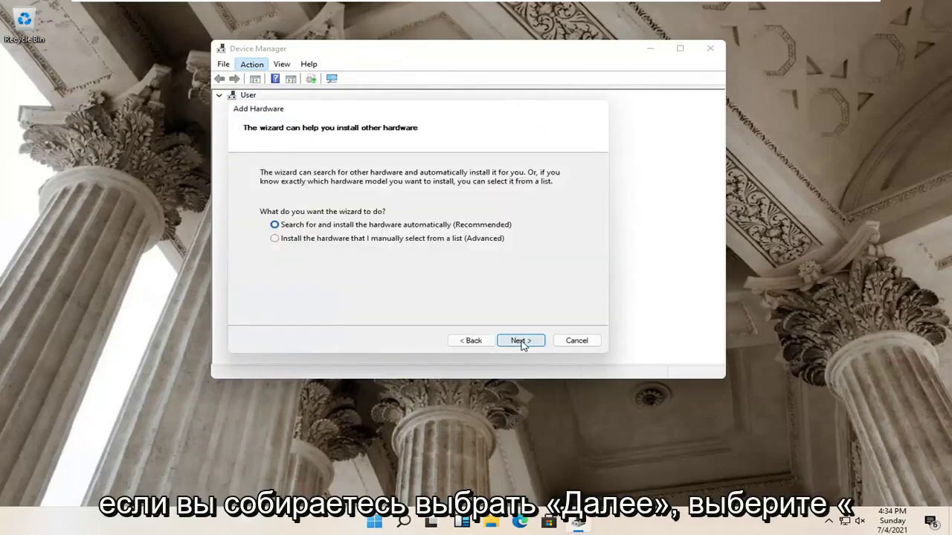
pyautogui.click(344, 240)
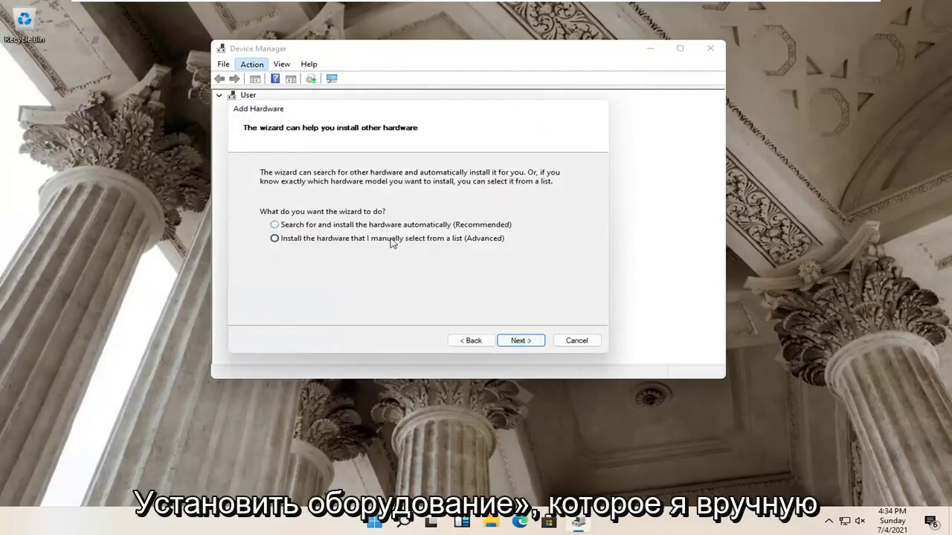
pyautogui.click(524, 341)
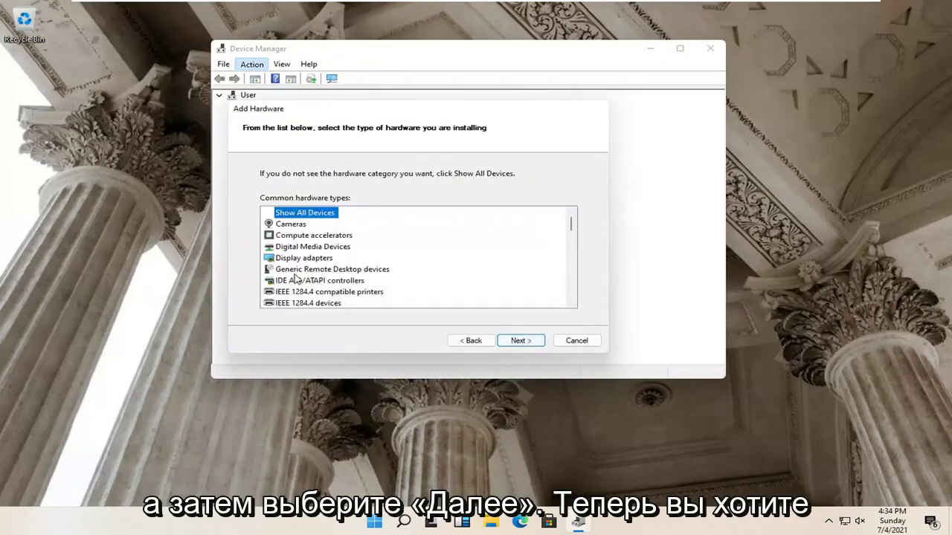
pyautogui.scroll(-8, 296, 278)
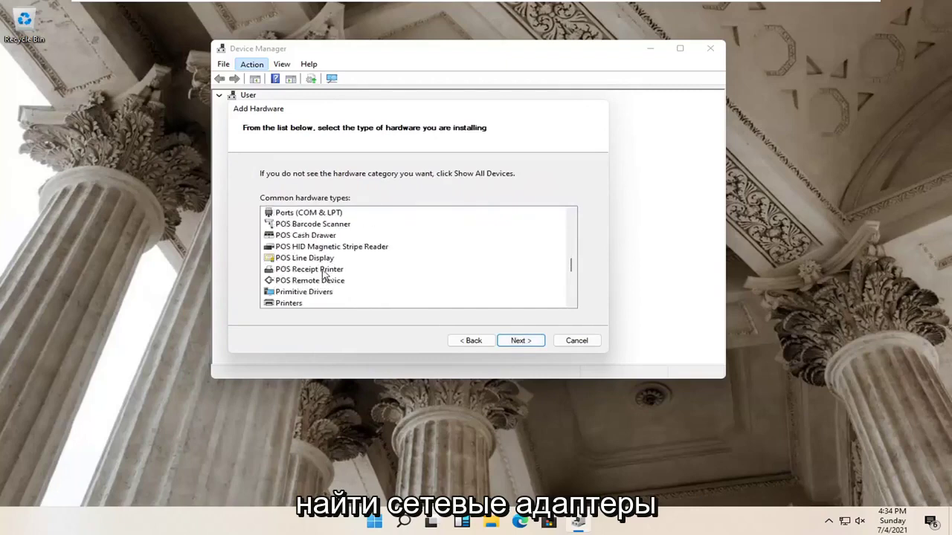
pyautogui.scroll(-3, 323, 275)
pyautogui.scroll(5, 324, 275)
pyautogui.click(304, 226)
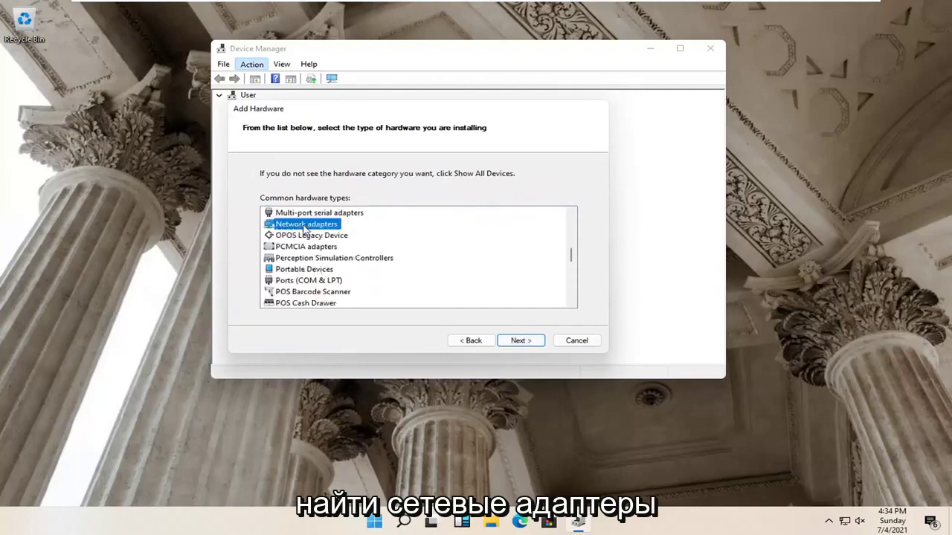
pyautogui.click(516, 340)
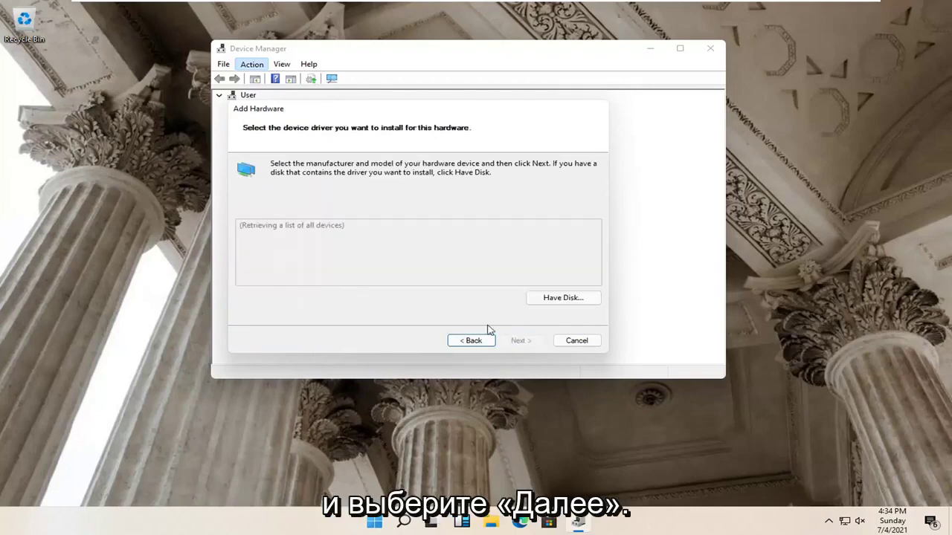
# Step: Install the Intel 82567LF Gigabit Network Connection driver, finish, and close Device Manager
pyautogui.click(252, 253)
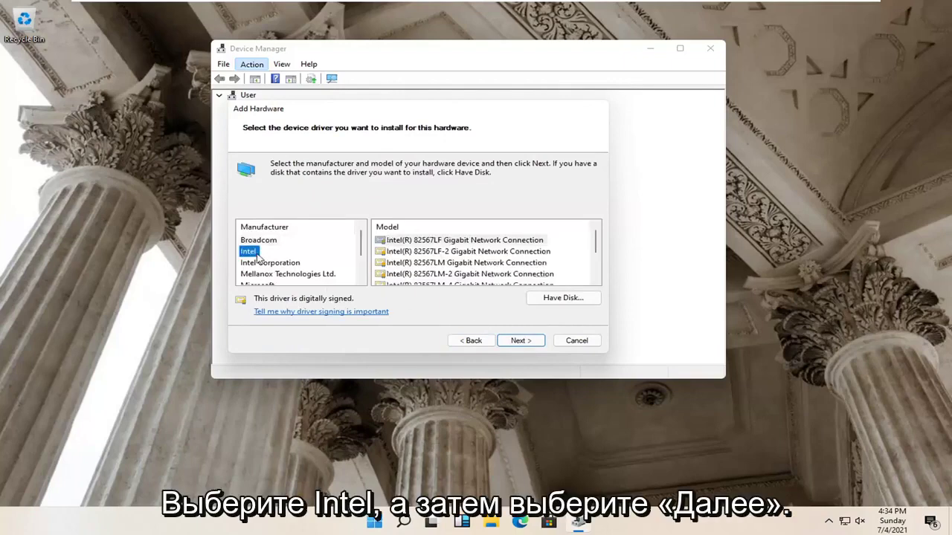
pyautogui.click(530, 341)
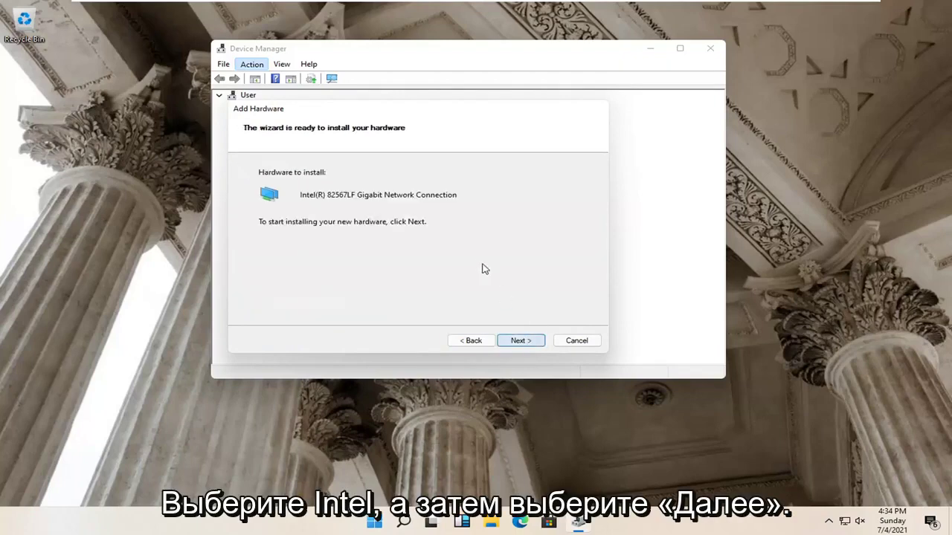
pyautogui.click(517, 340)
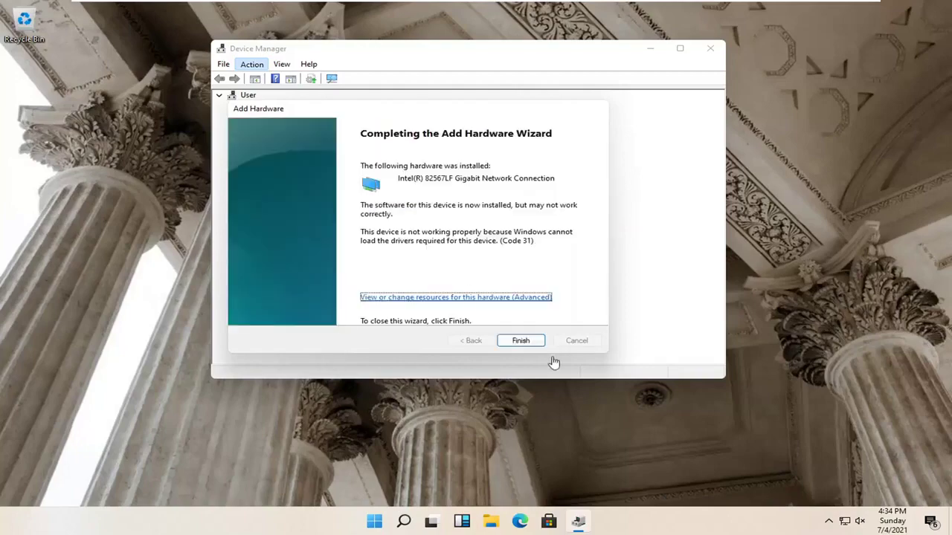
pyautogui.click(521, 341)
pyautogui.click(710, 49)
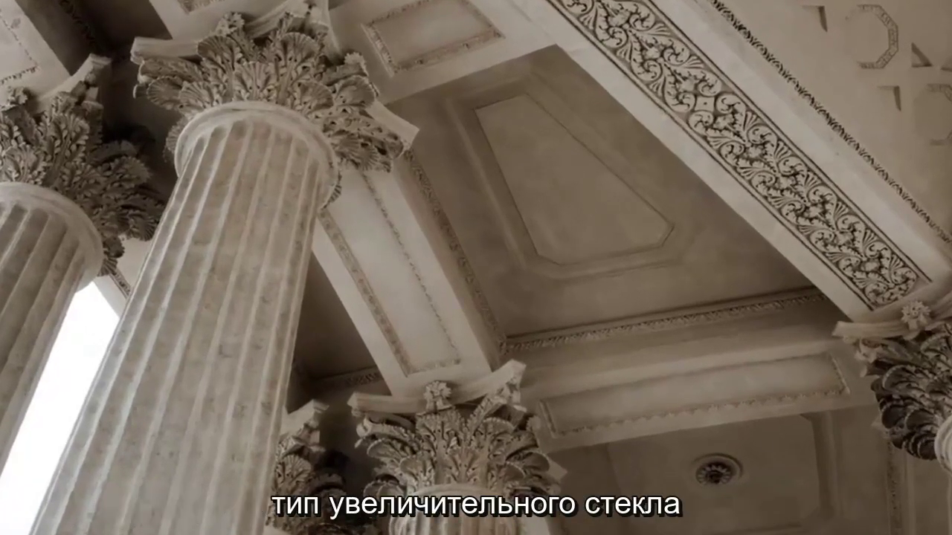
# Step: Run Command Prompt as administrator from a 'cmd' search and approve the UAC prompt
pyautogui.click(418, 522)
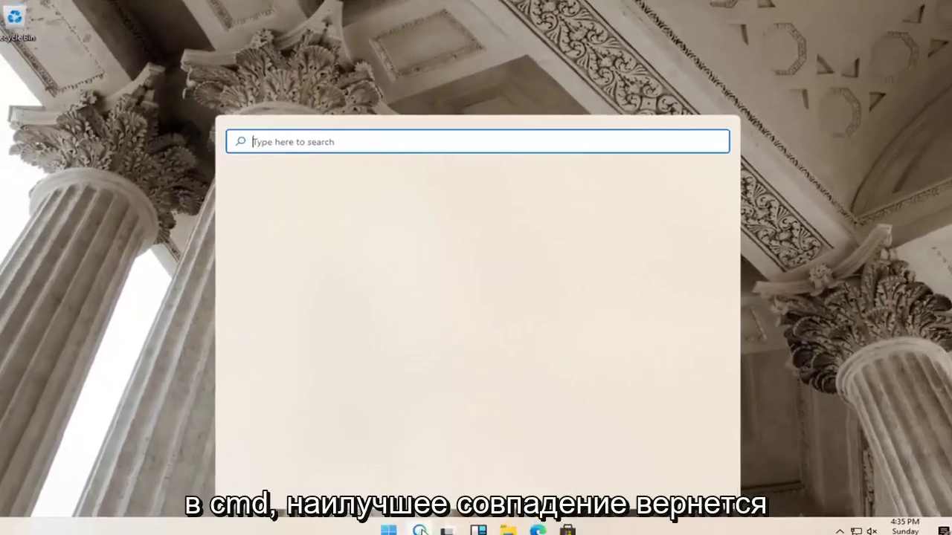
pyautogui.write('cmd')
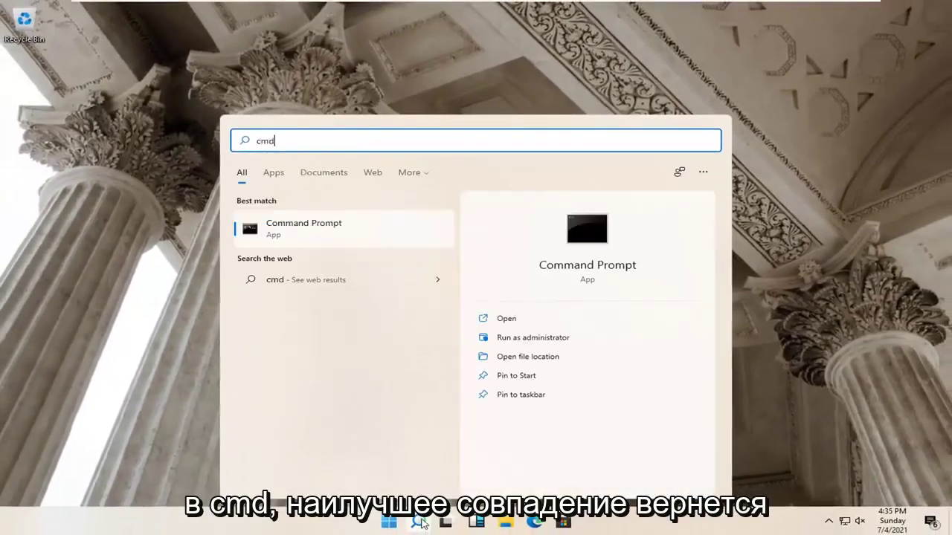
pyautogui.rightClick(303, 229)
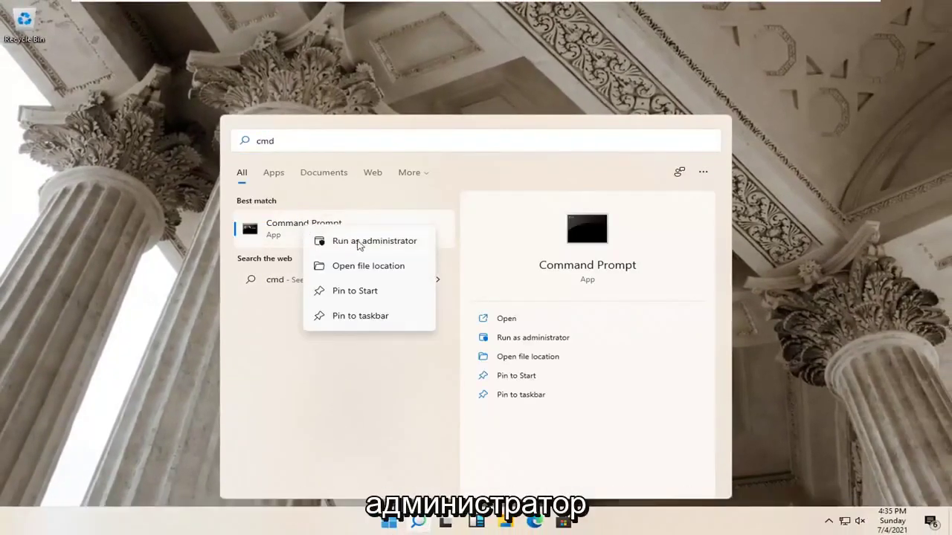
pyautogui.click(364, 243)
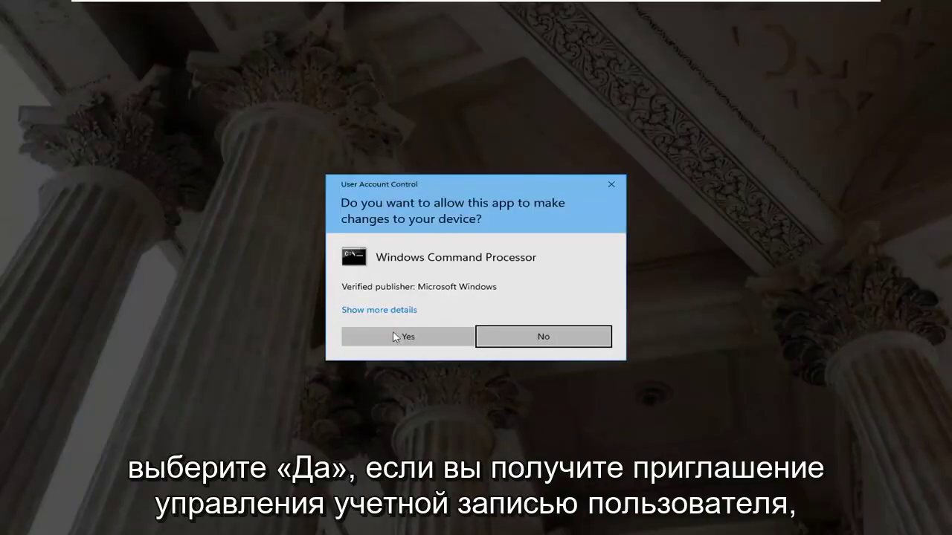
pyautogui.click(395, 336)
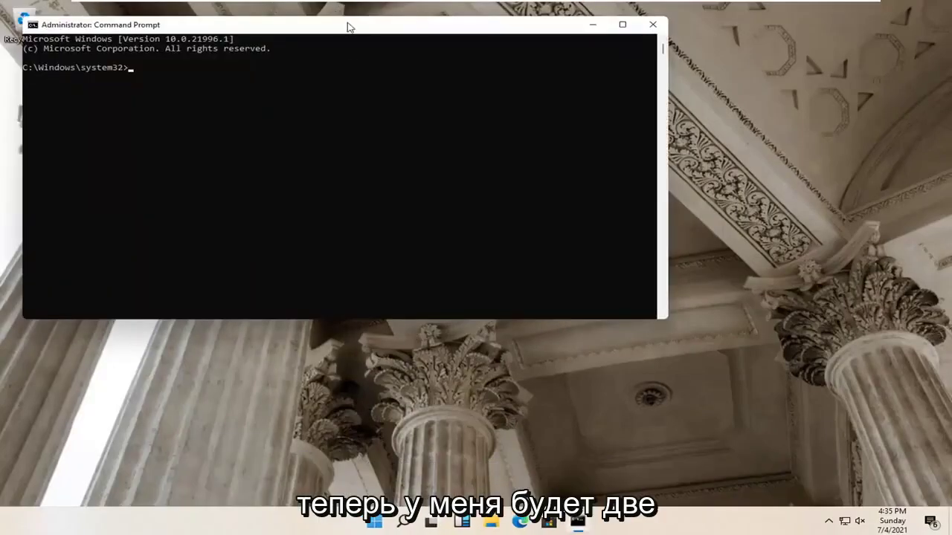
# Step: Paste and run dism /online /cleanup-image /restorehealth in the admin Command Prompt
pyautogui.moveTo(347, 27); pyautogui.dragTo(464, 69)
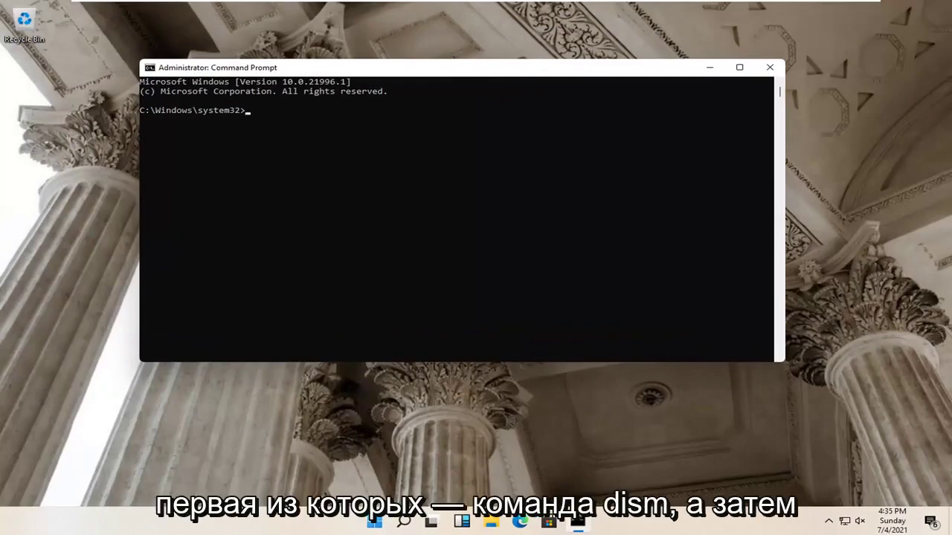
pyautogui.rightClick(441, 68)
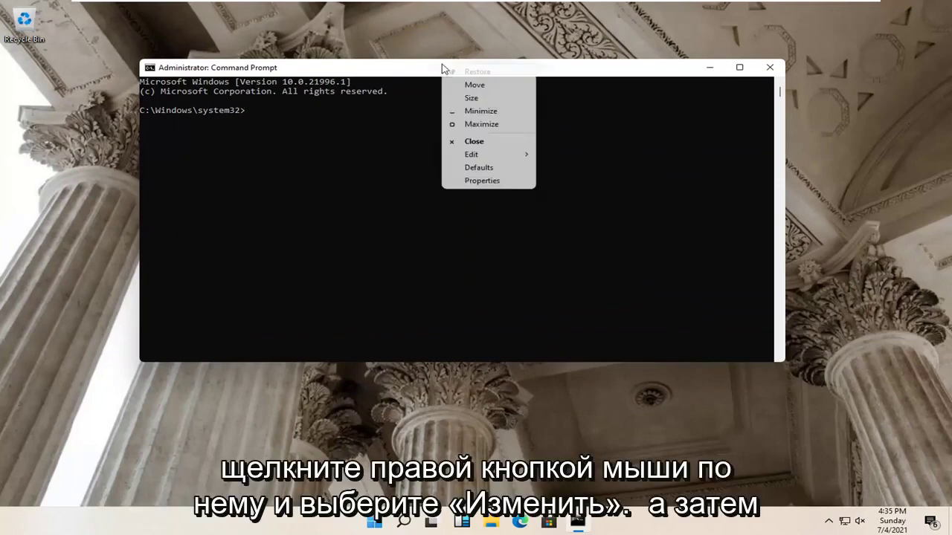
pyautogui.moveTo(483, 154)
pyautogui.click(554, 179)
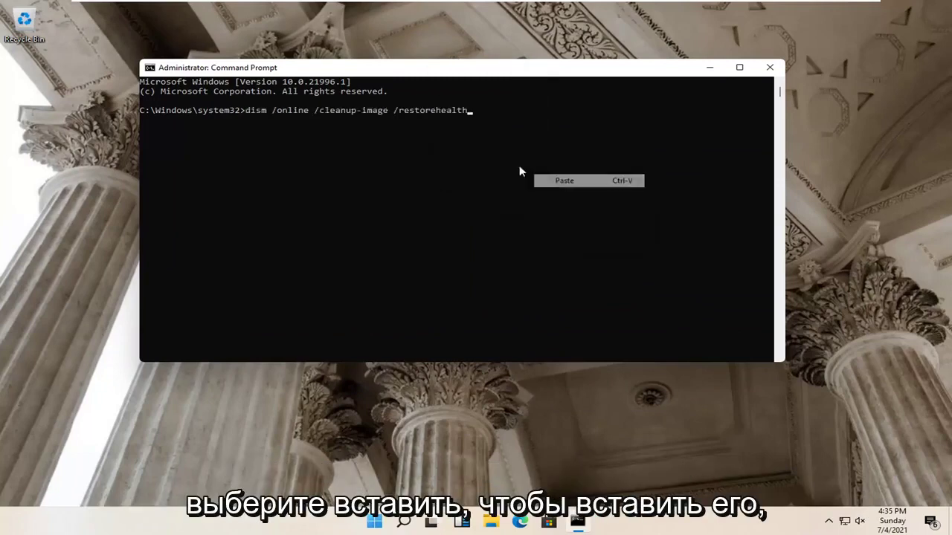
pyautogui.press('Return')
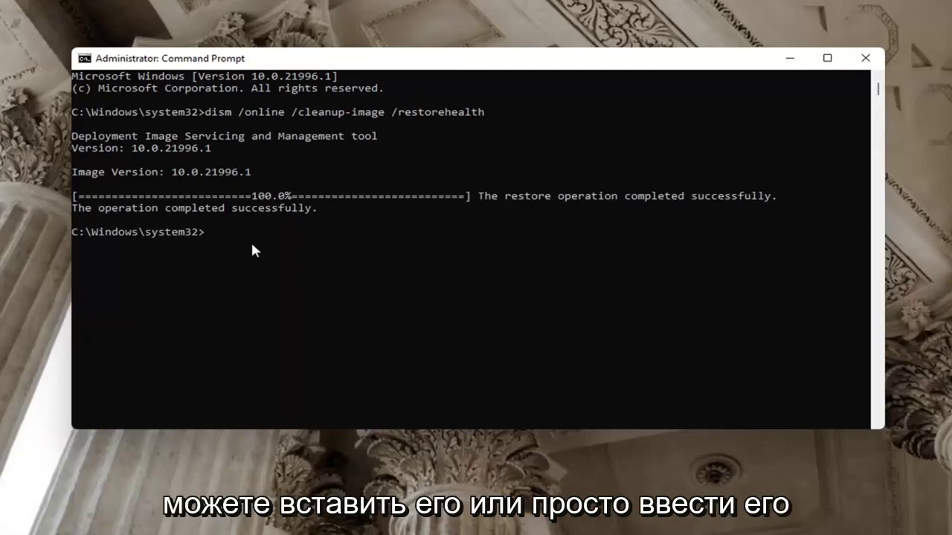
# Step: Run sfc /scannow at the admin Command Prompt
pyautogui.write('sfc')
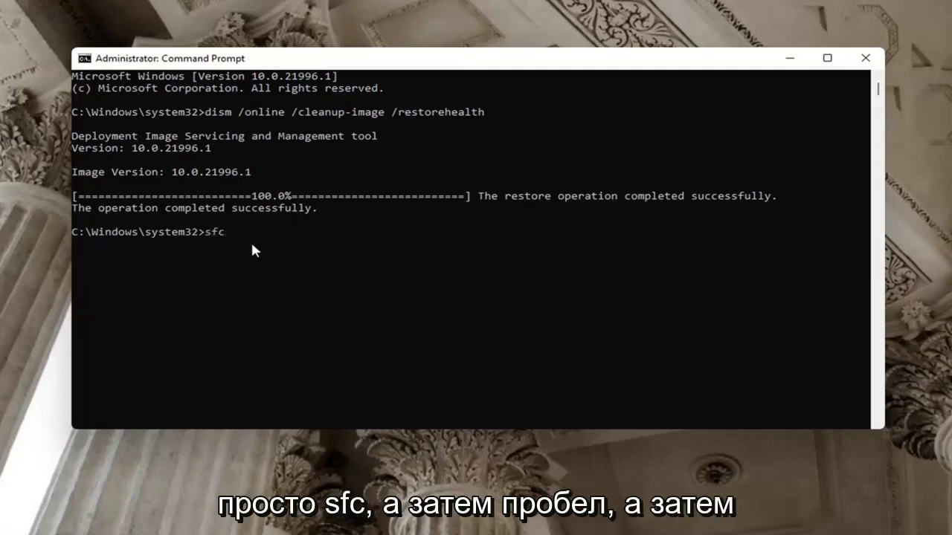
pyautogui.write(' /scannow')
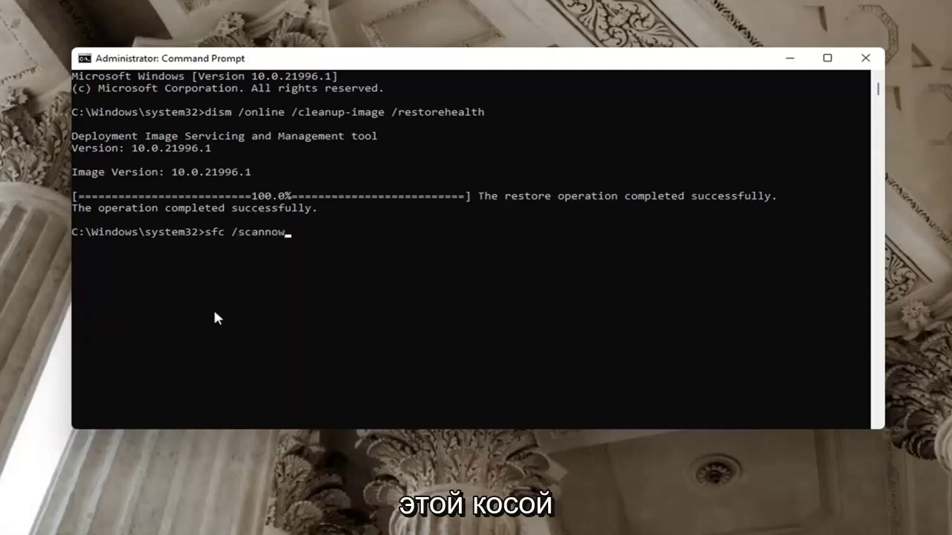
pyautogui.press('Return')
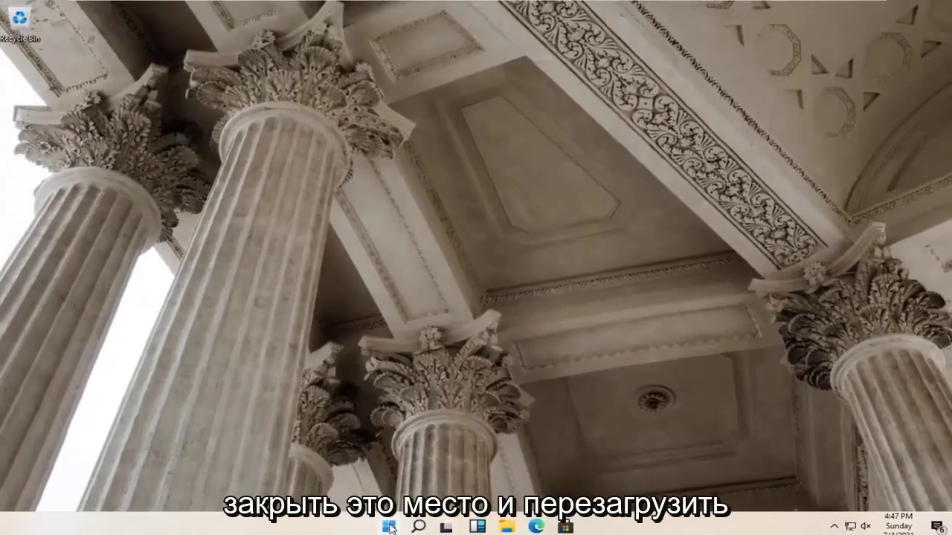
# Step: Choose Restart from the Start button's Shut down or sign out menu
pyautogui.rightClick(389, 528)
pyautogui.moveTo(368, 476)
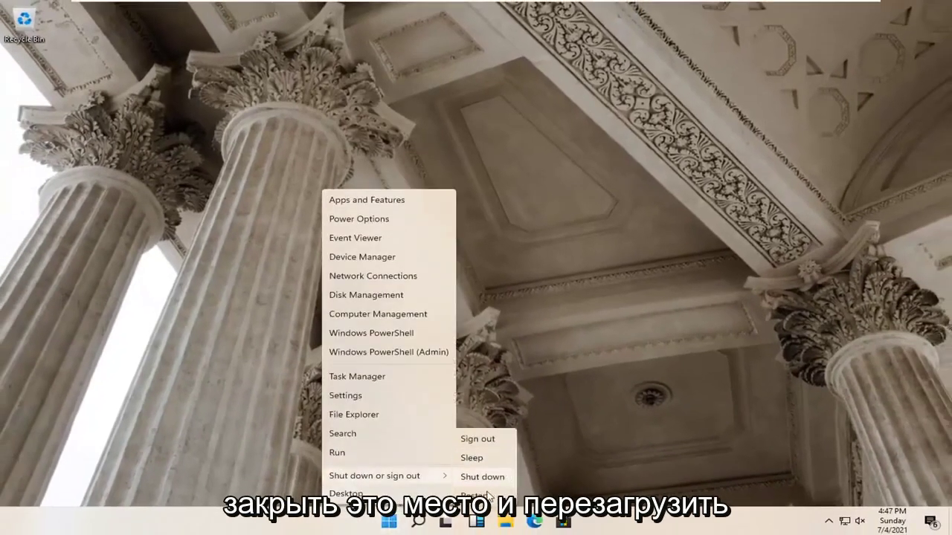
pyautogui.click(488, 496)
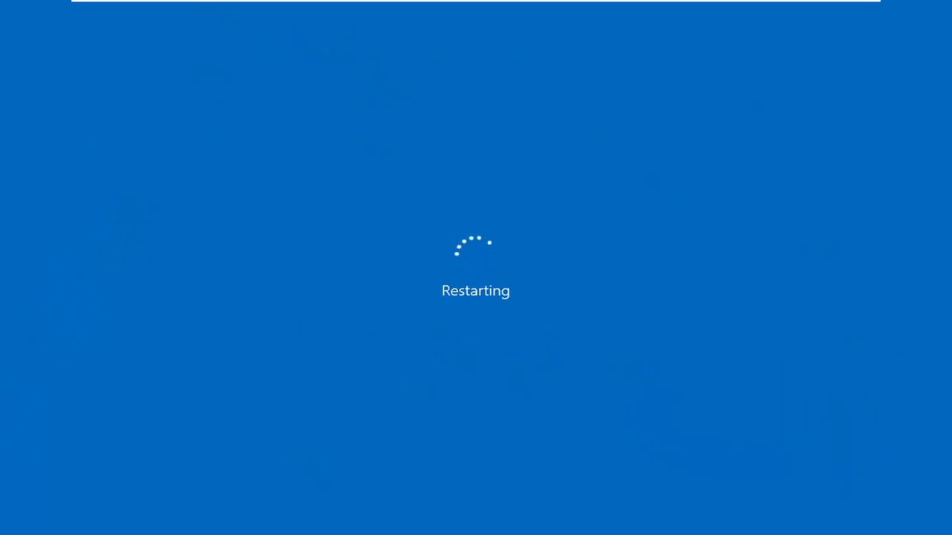
# Step: Confirm Restart anyway despite the one app still open
pyautogui.click(319, 396)
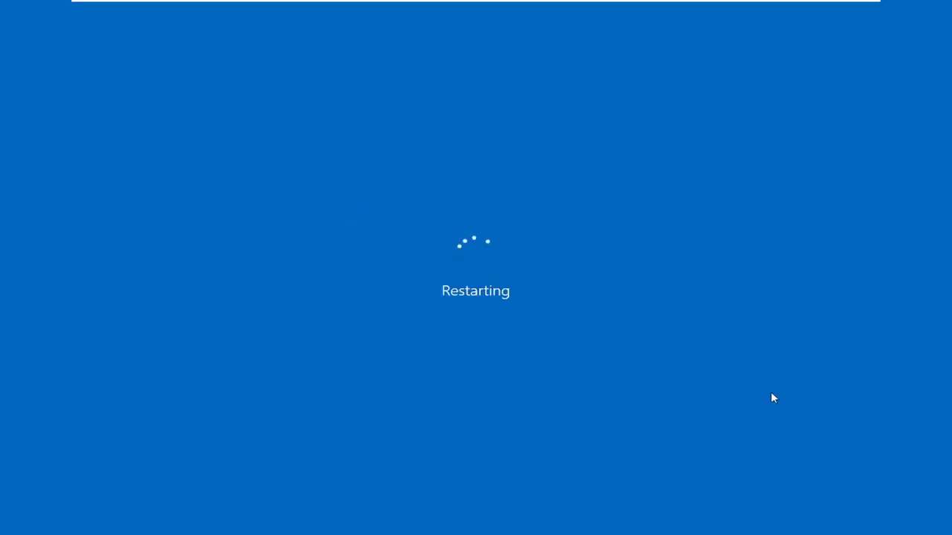